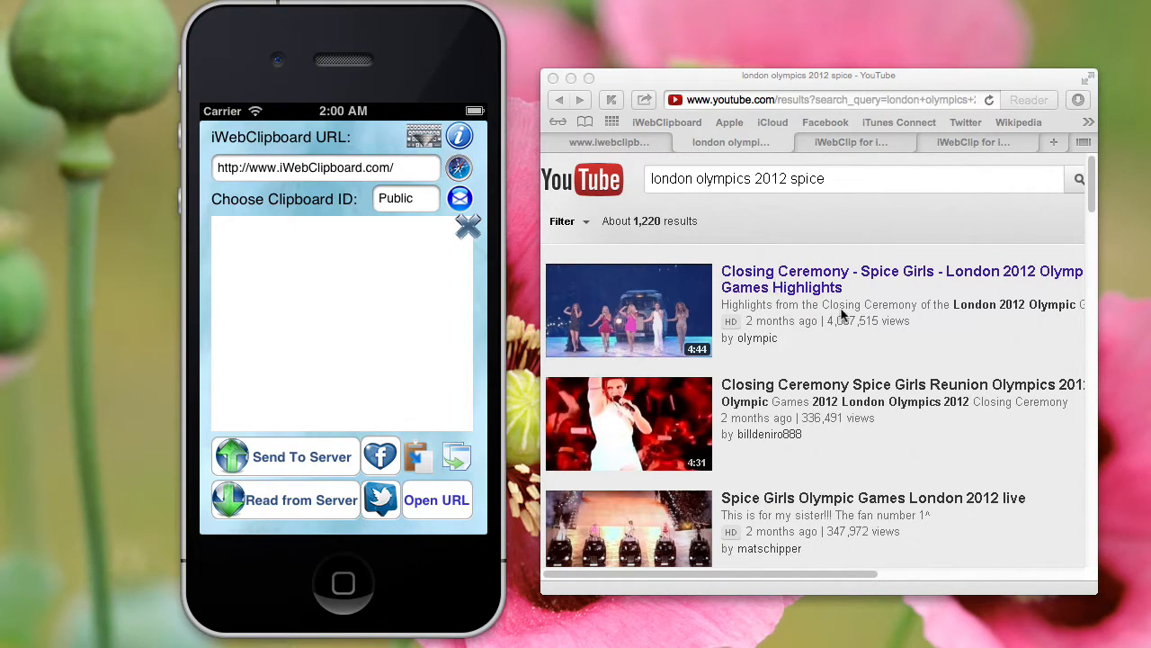
Copy the link of the first YouTube result, the Spice Girls Closing Ceremony video, and switch to the iWebClipboard tab.
right_click(816, 287)
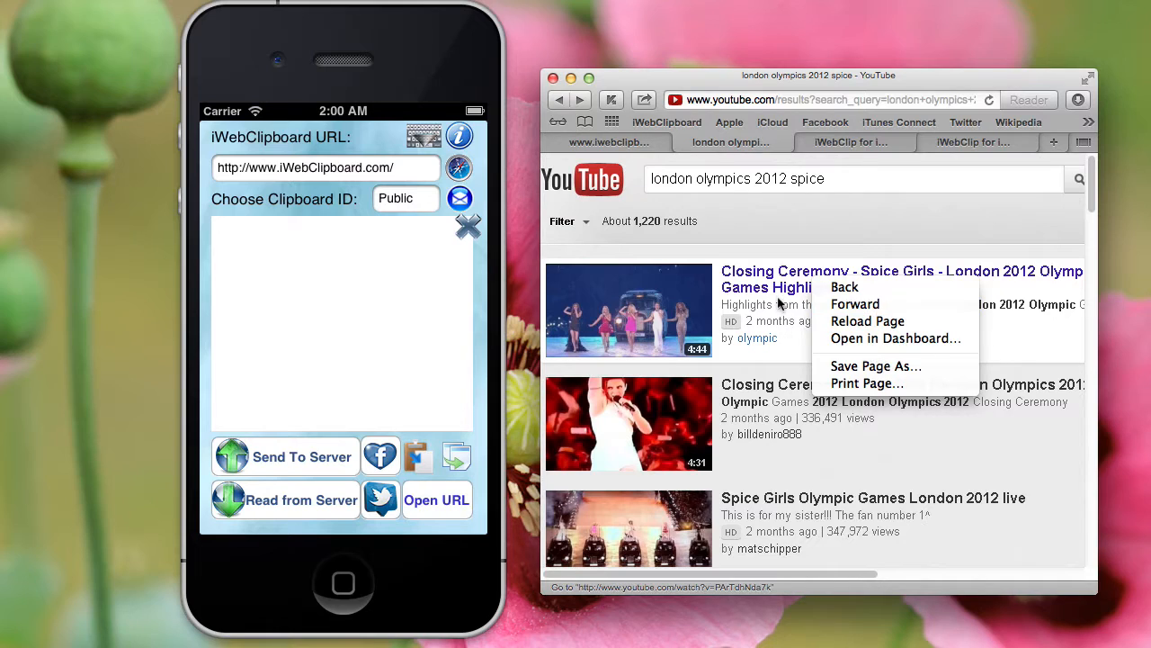
right_click(772, 288)
right_click(770, 286)
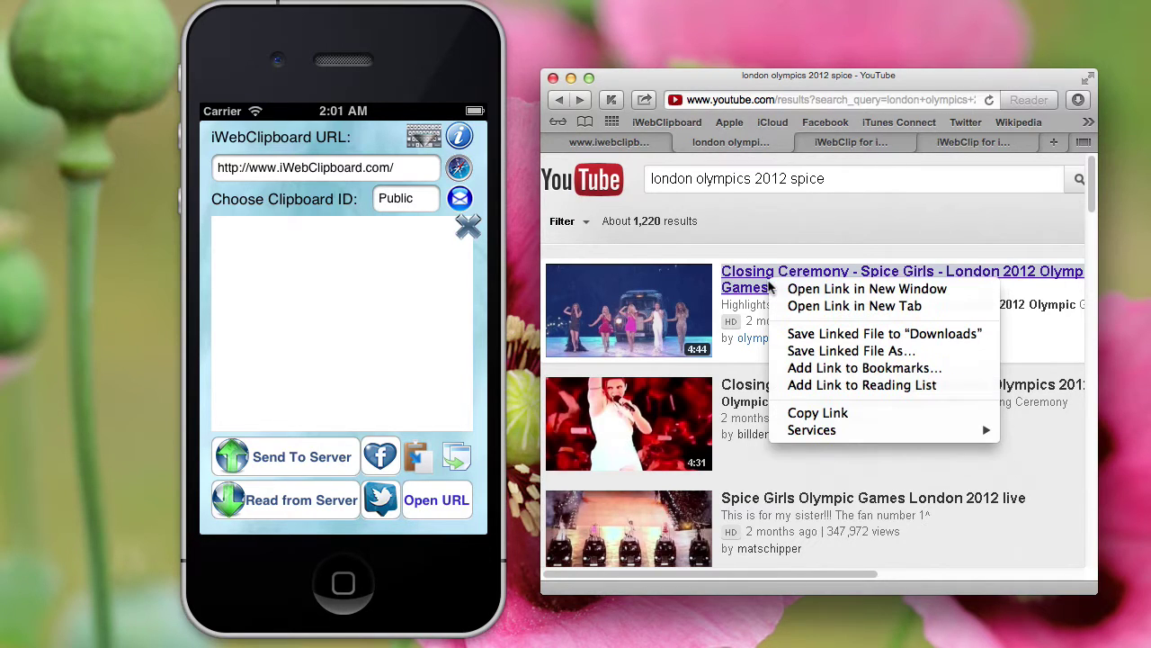
left_click(859, 412)
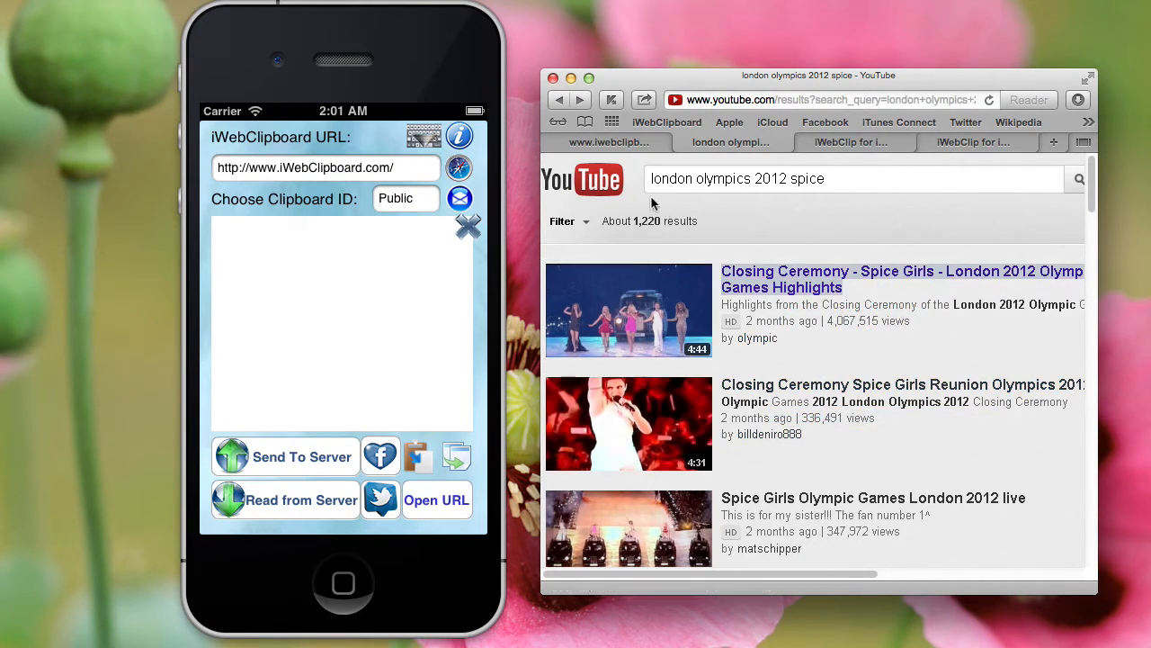
left_click(609, 143)
Paste the copied YouTube link into the Public clipboard text area, send it to the server, and move to the phone app.
left_click(735, 380)
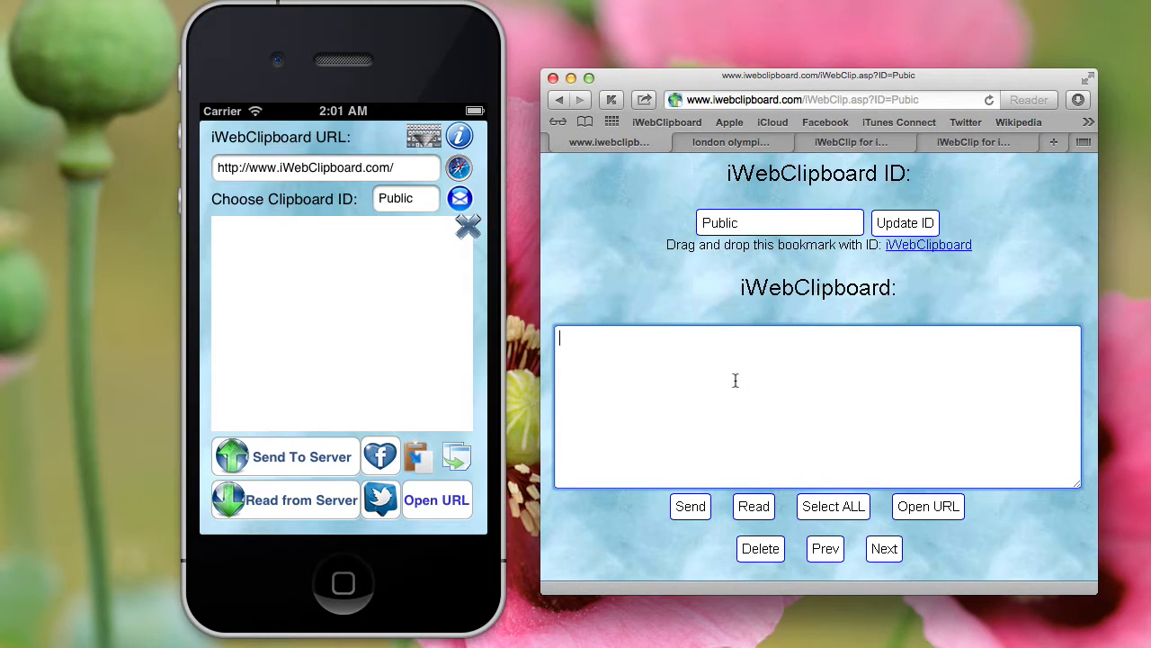
right_click(734, 380)
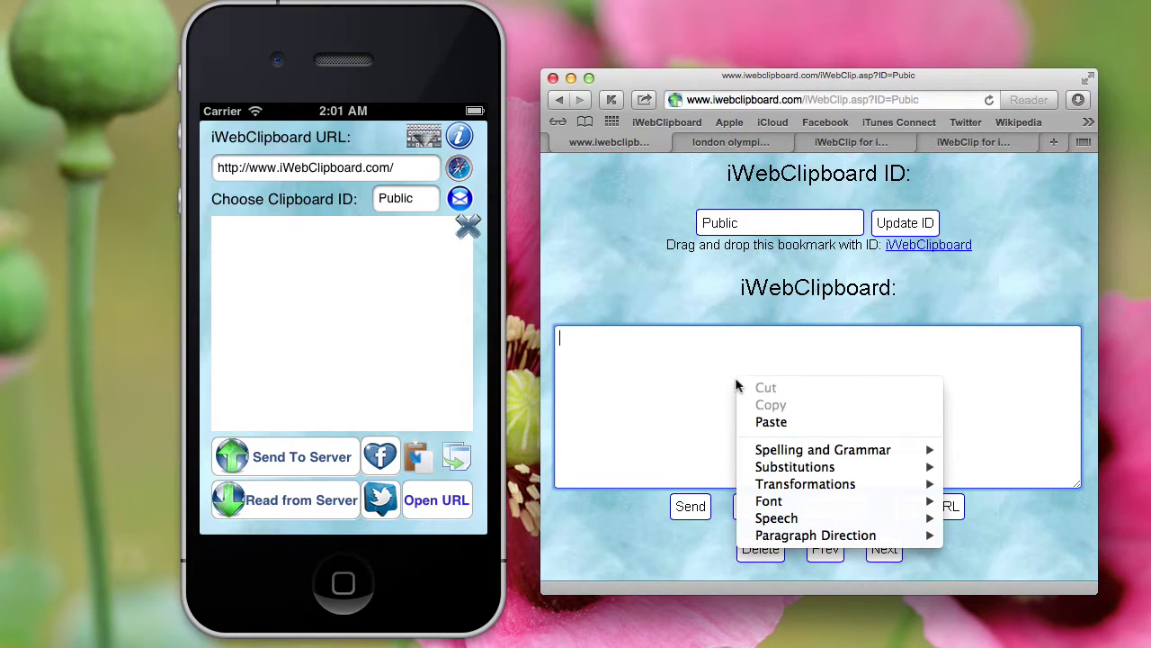
left_click(782, 423)
left_click(690, 506)
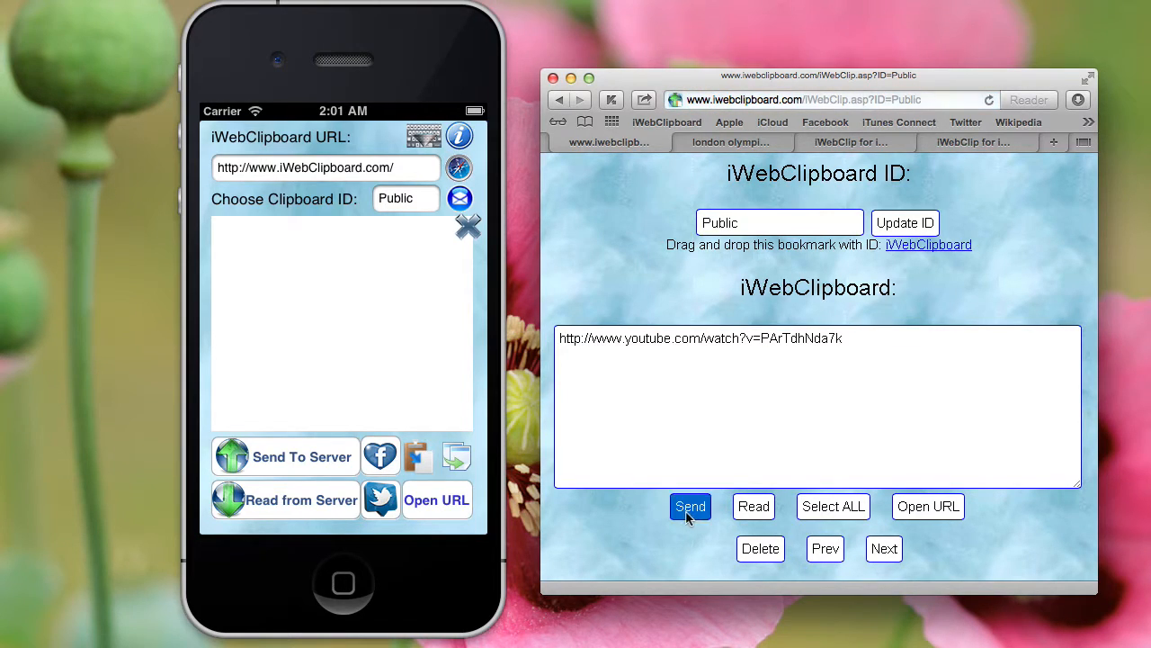
left_click(297, 529)
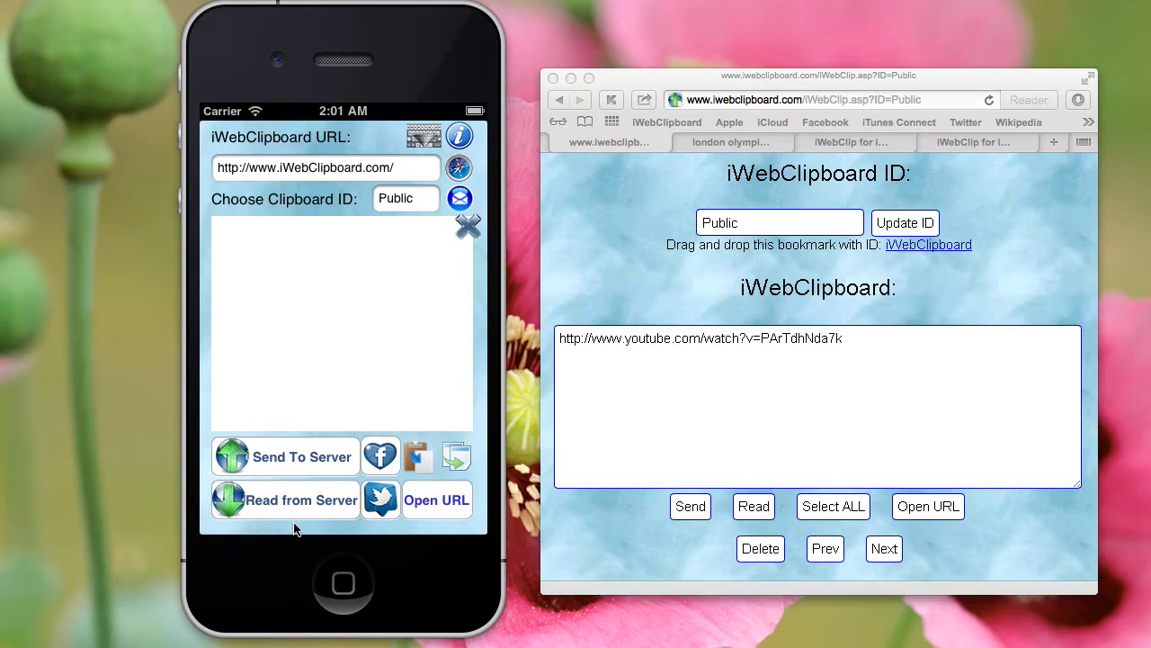
Read the YouTube link from the server, confirming the overwrite, and open it in the phone browser.
left_click(296, 508)
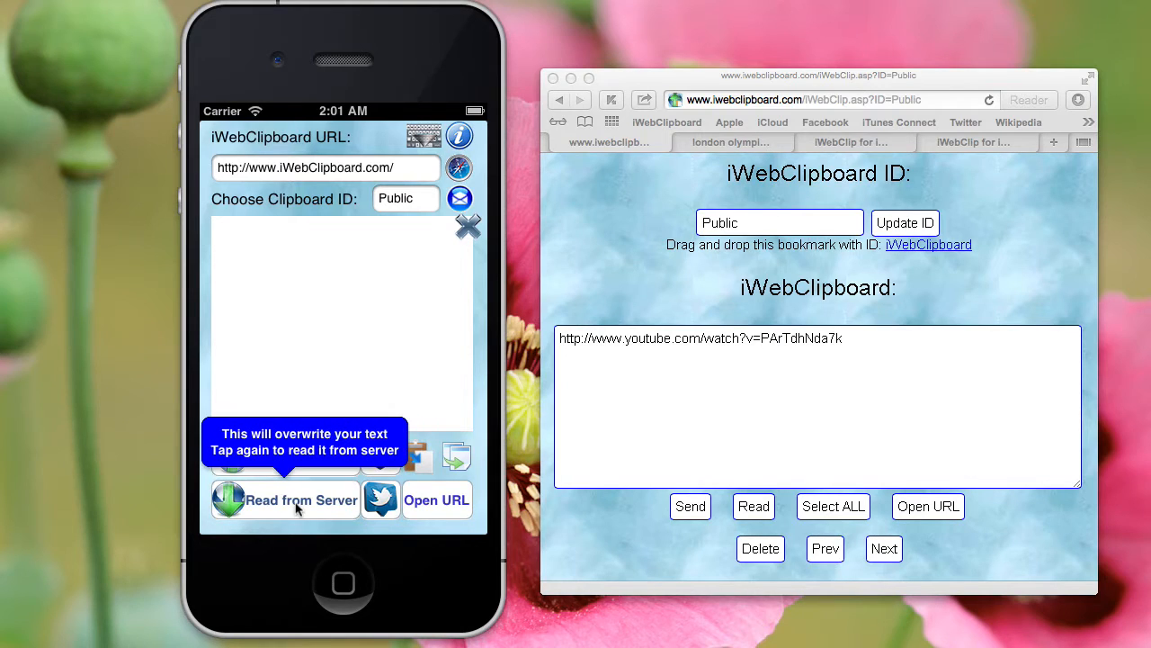
left_click(295, 501)
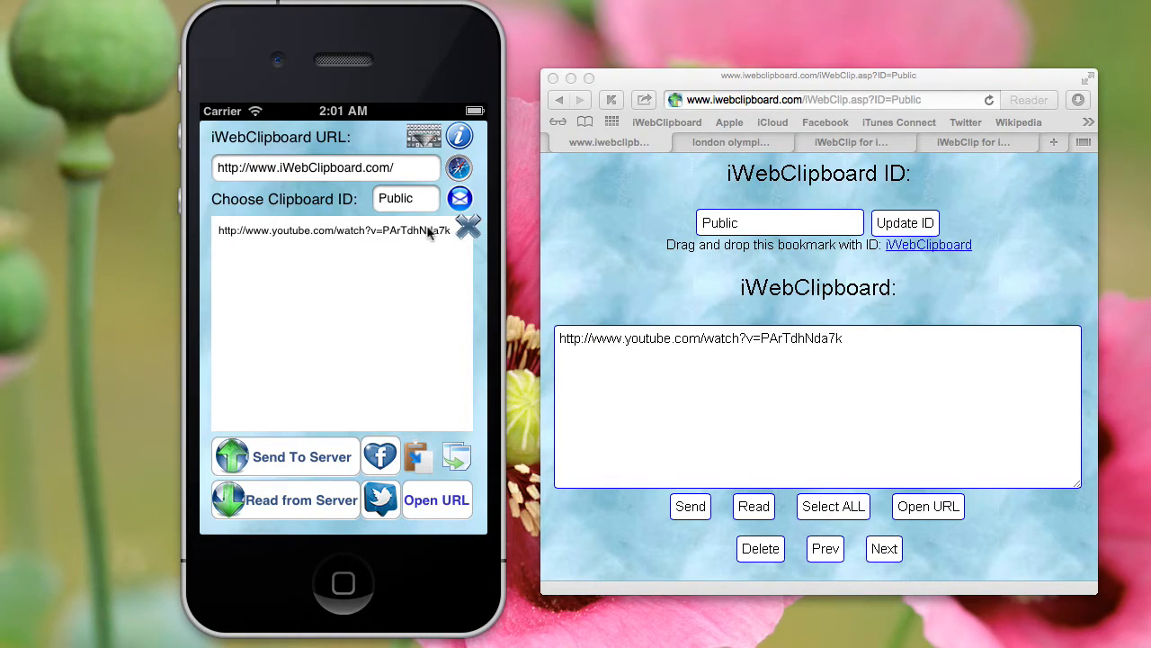
left_click(437, 500)
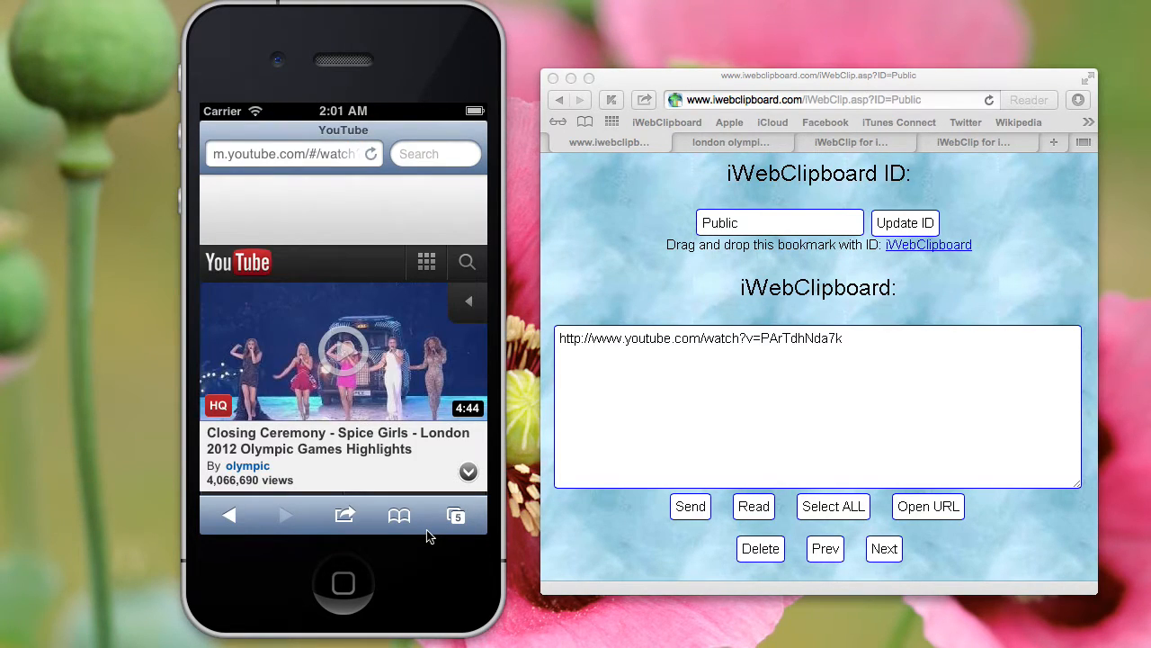
Play and pause the Closing Ceremony video, close the player, and return home to relaunch iWebClip.
left_click(351, 361)
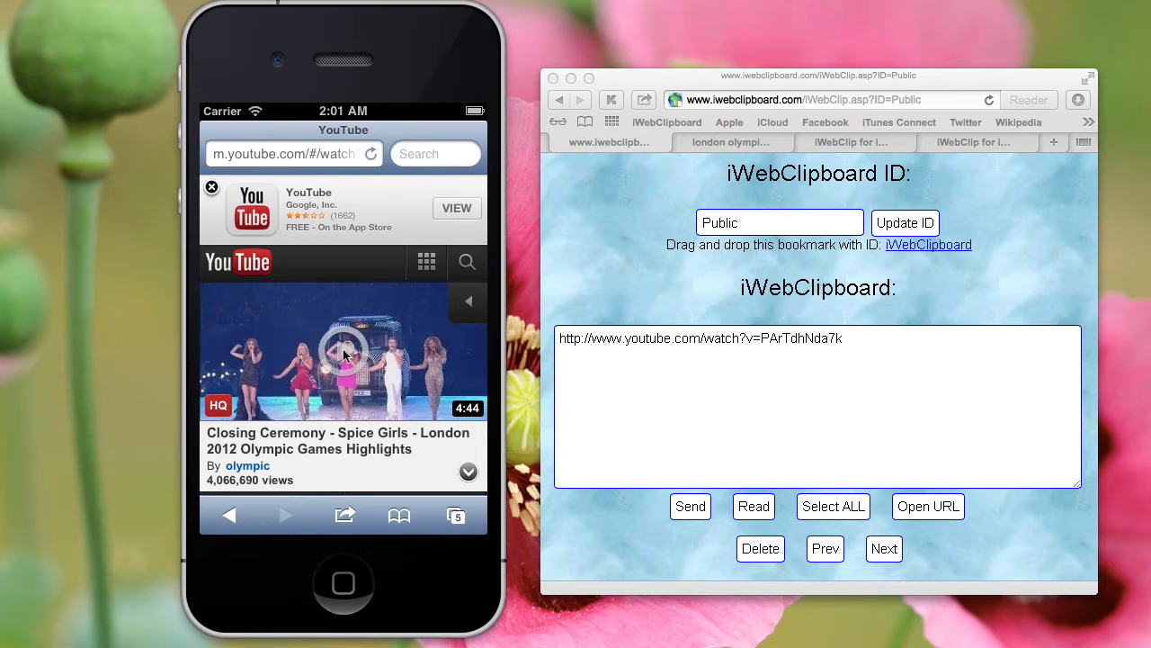
left_click(358, 477)
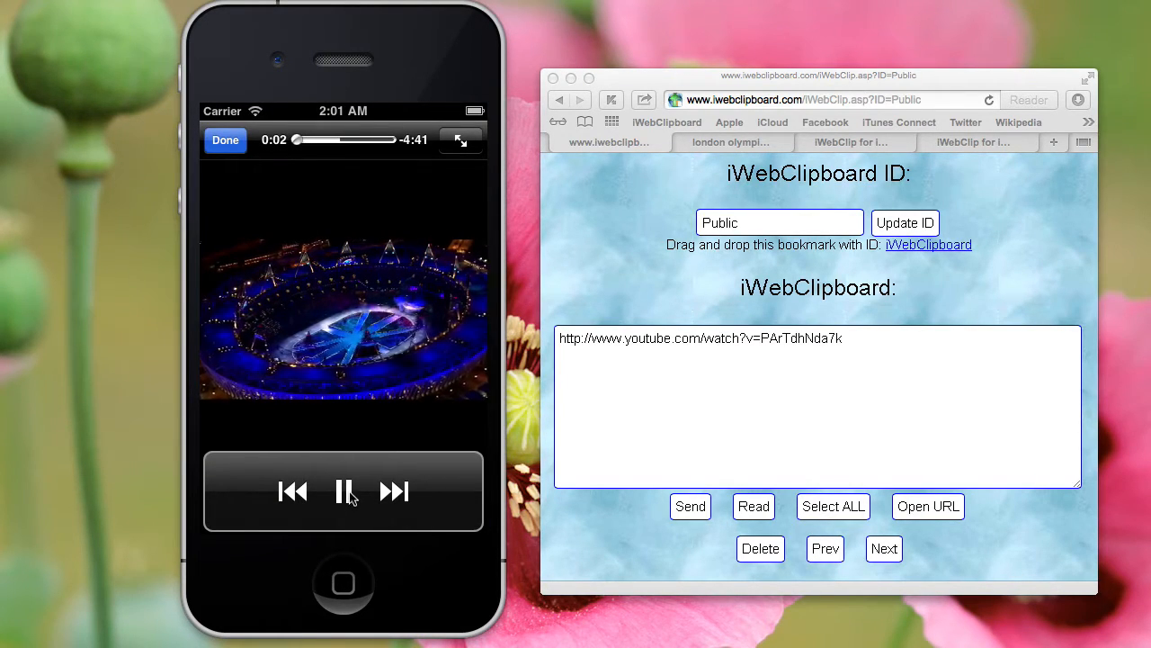
left_click(347, 491)
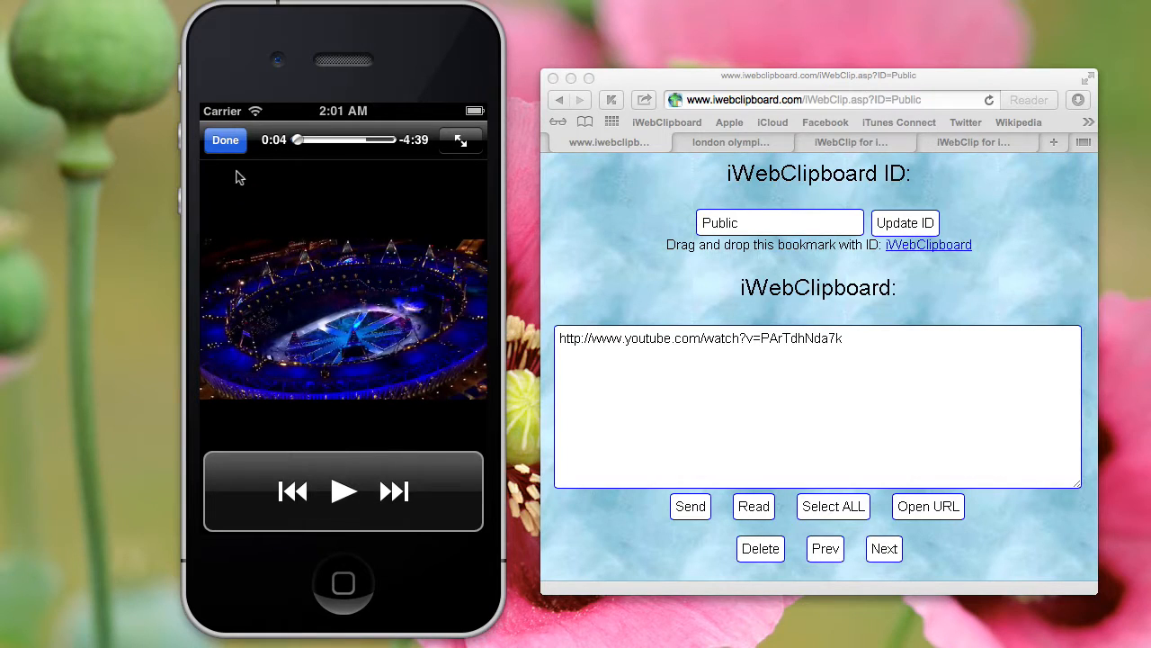
left_click(225, 139)
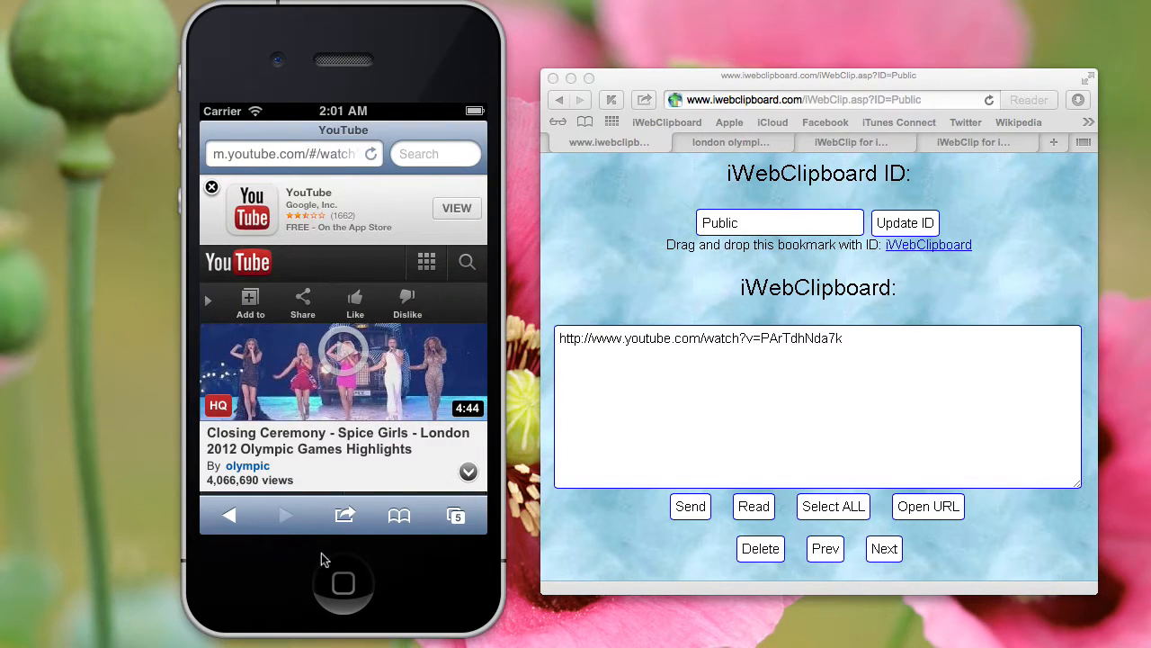
left_click(349, 586)
left_click(310, 163)
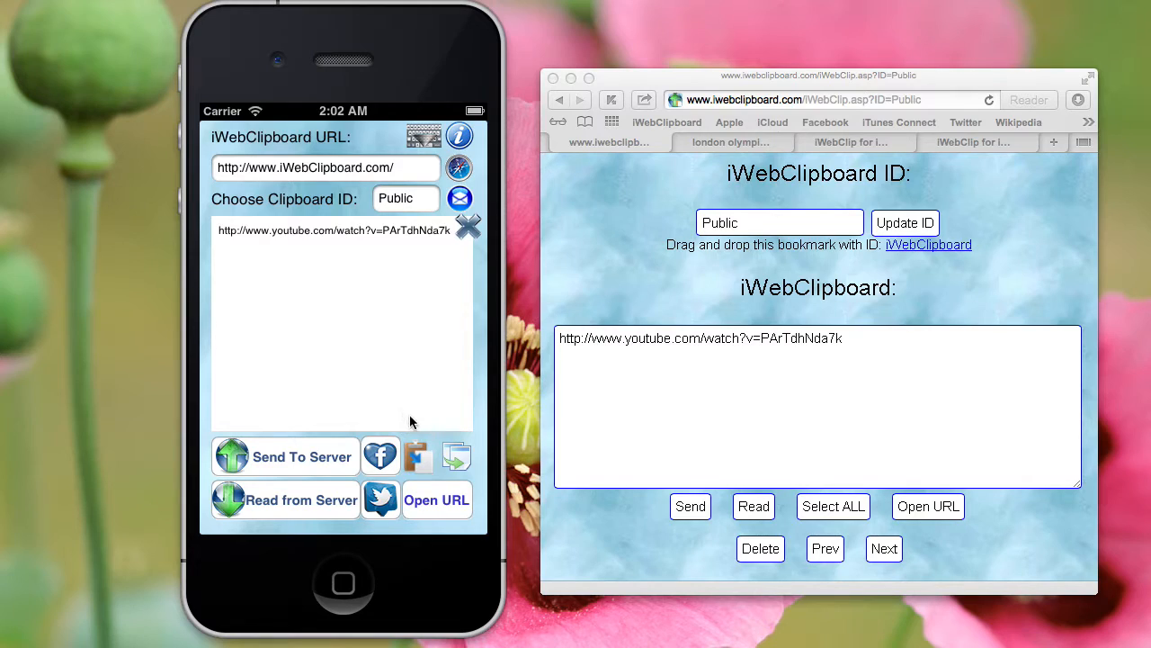
Paste iWebClip's iTunes App Store link into the phone app and send it to the server.
left_click(419, 459)
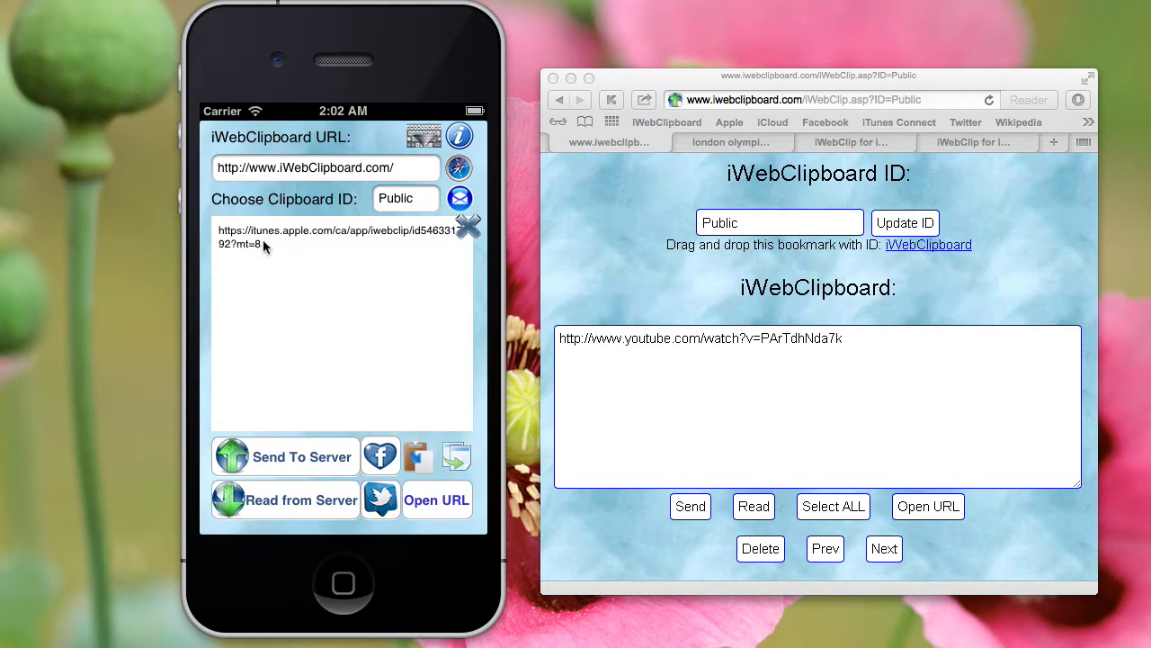
left_click(286, 461)
Read the App Store link into the web clipboard, open iWebClip's iTunes Preview page, and return to the clipboard tab.
left_click(754, 506)
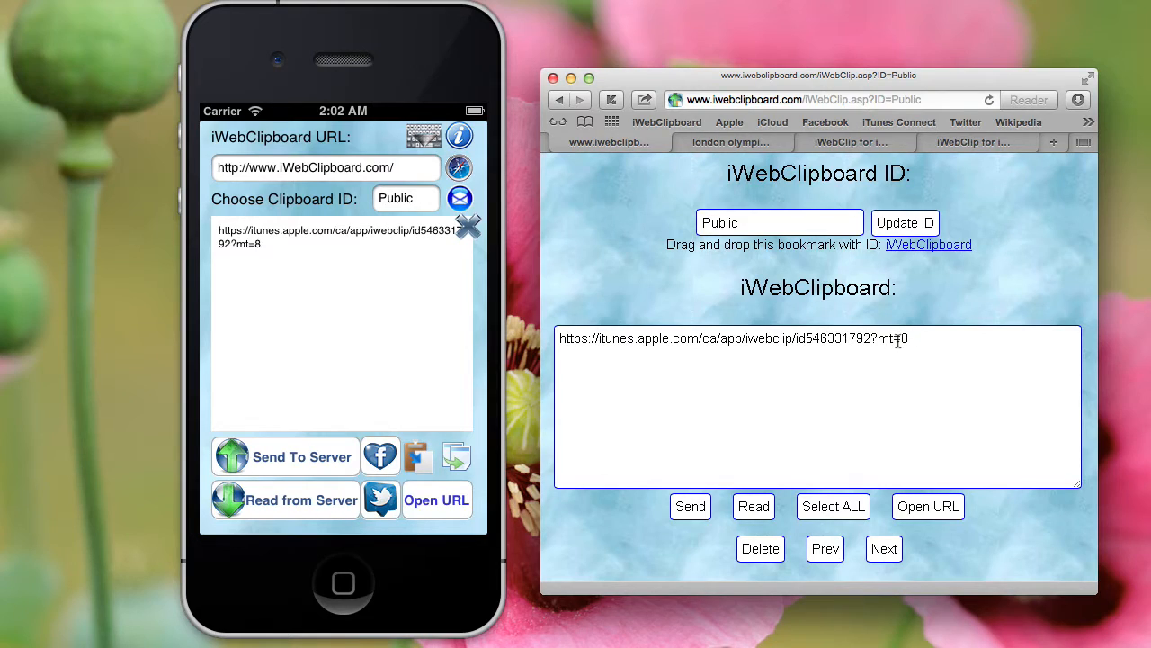
left_click(928, 506)
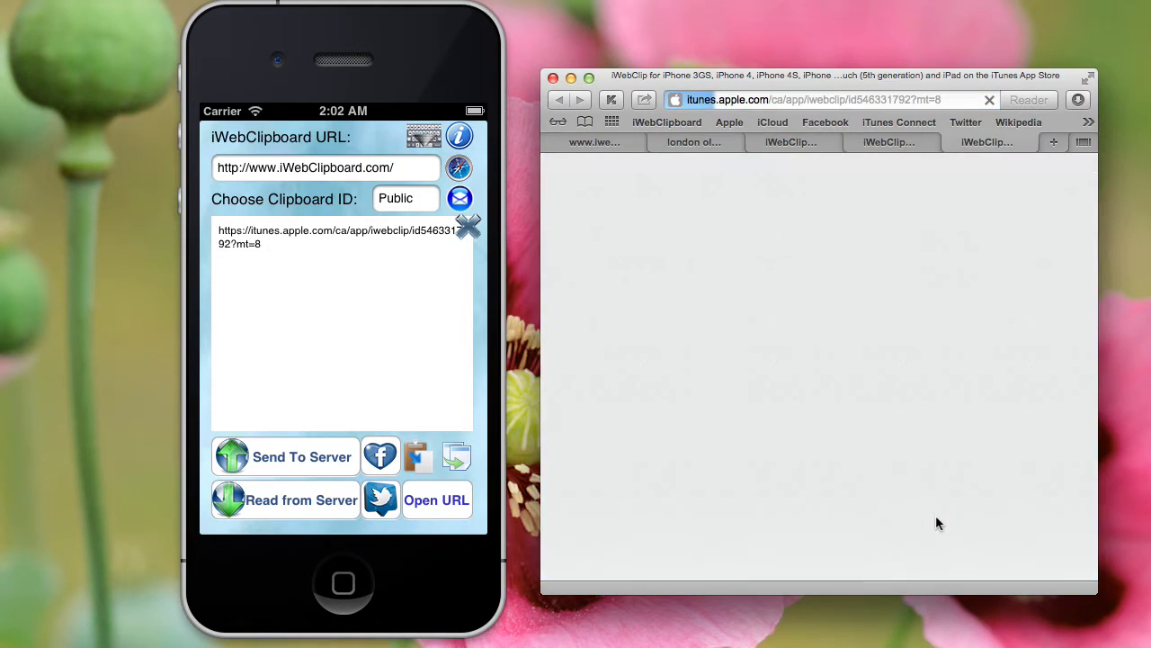
scroll(935, 514, "down", 3)
scroll(935, 514, "down", 8)
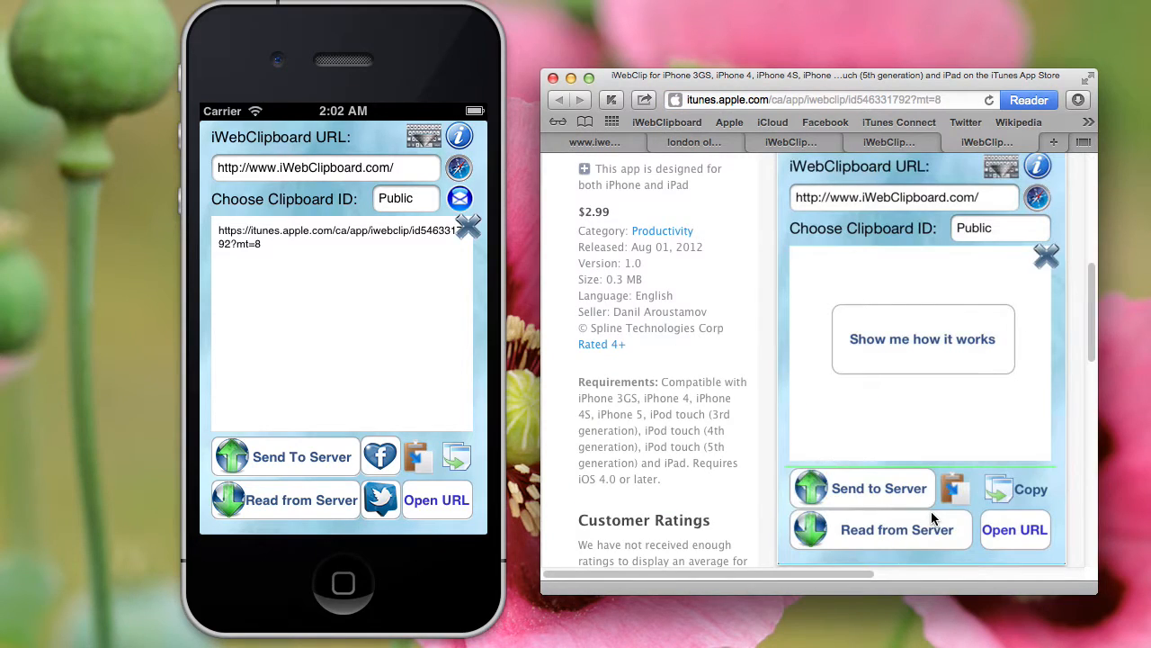
scroll(930, 510, "up", 10)
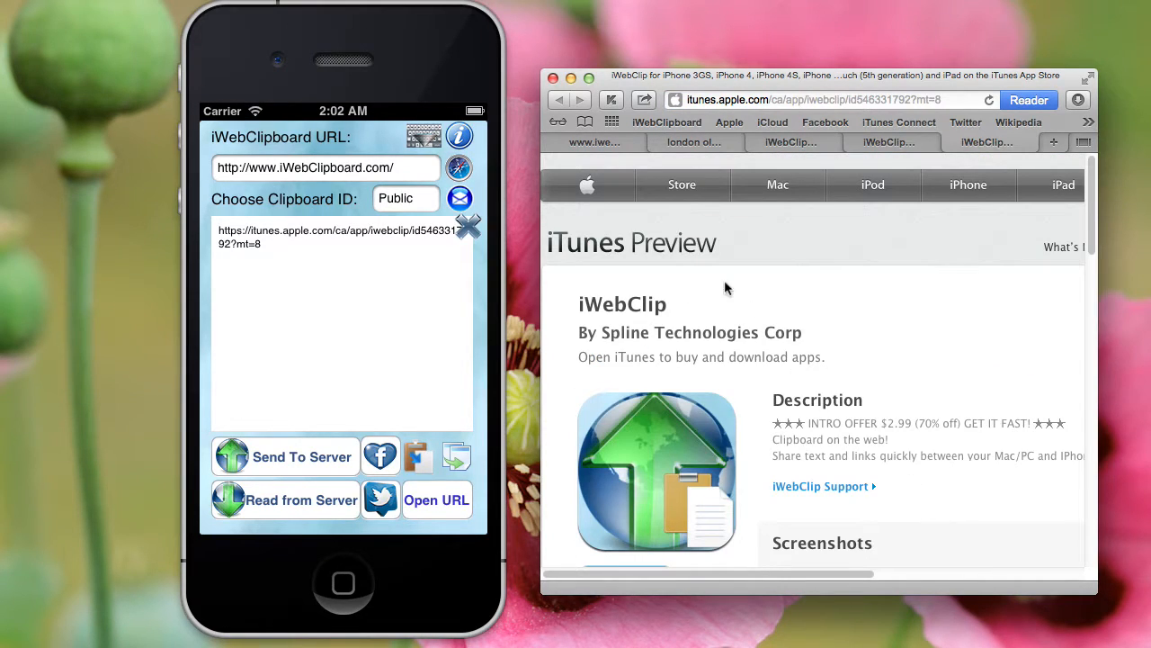
left_click(594, 142)
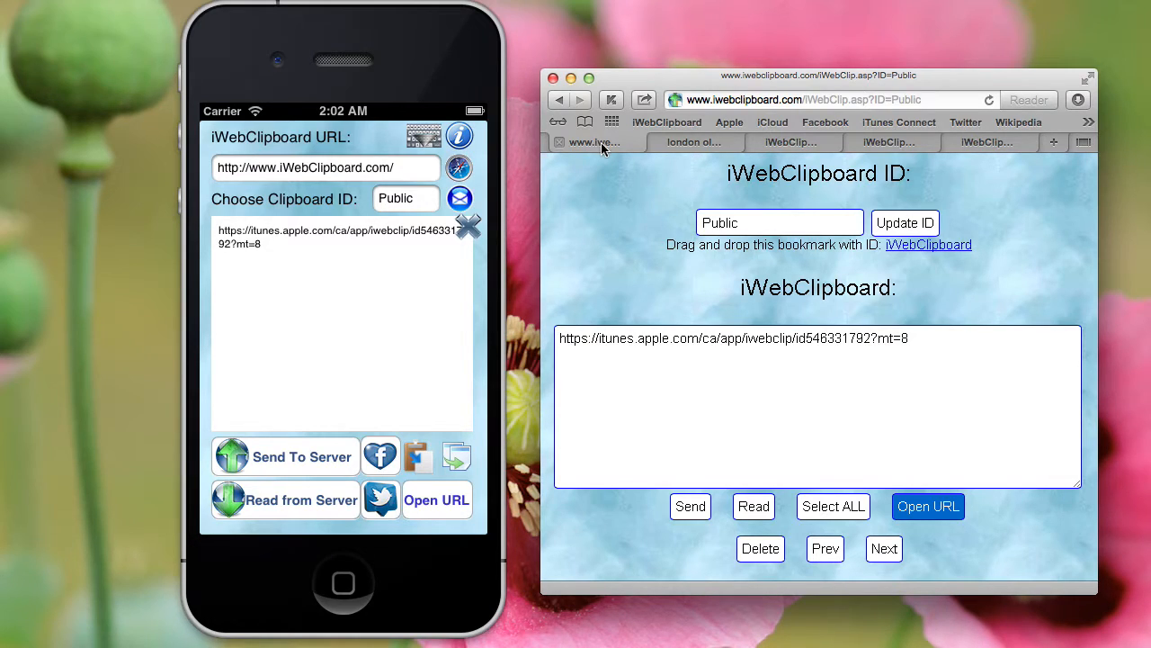
left_click(602, 148)
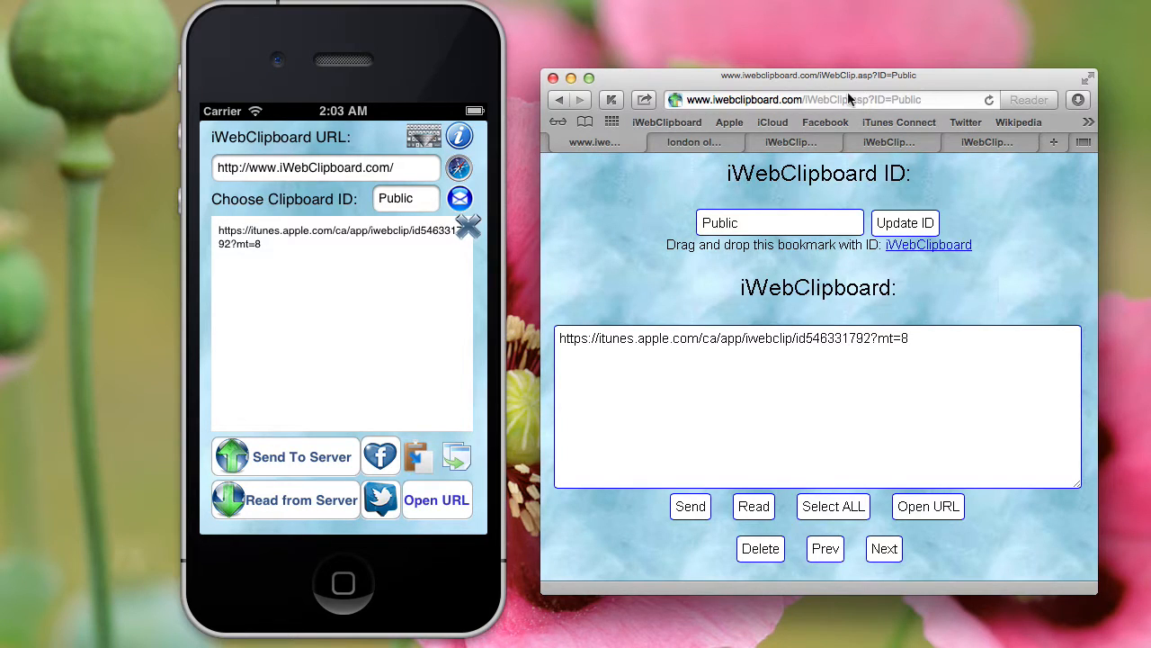
left_click(459, 198)
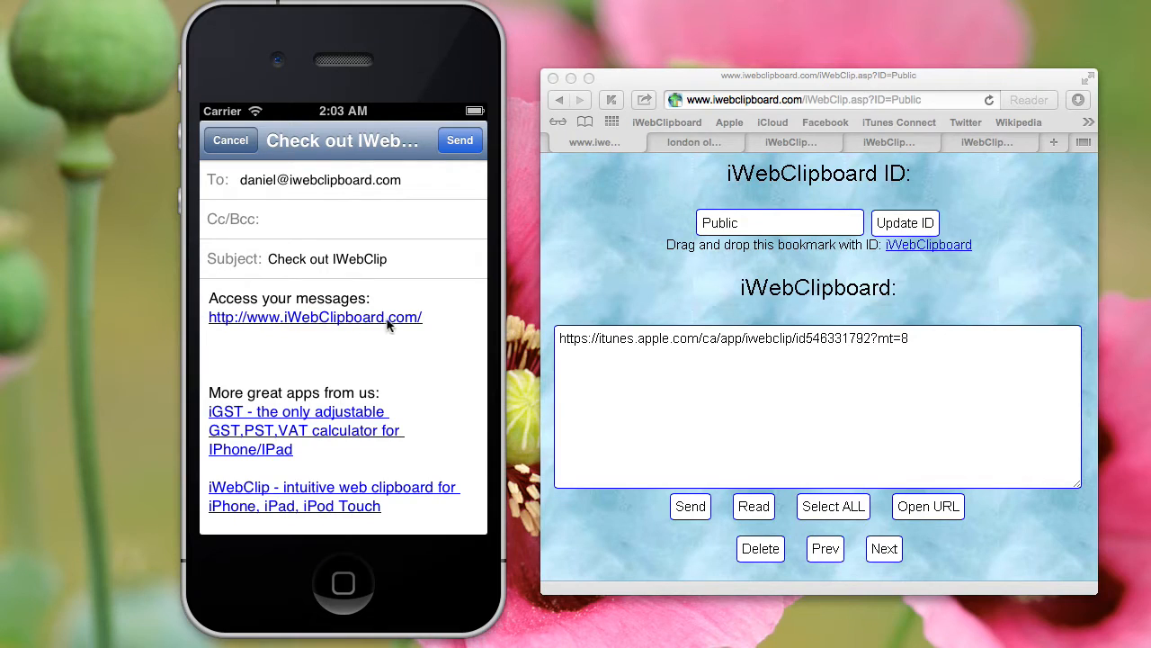
left_click(231, 140)
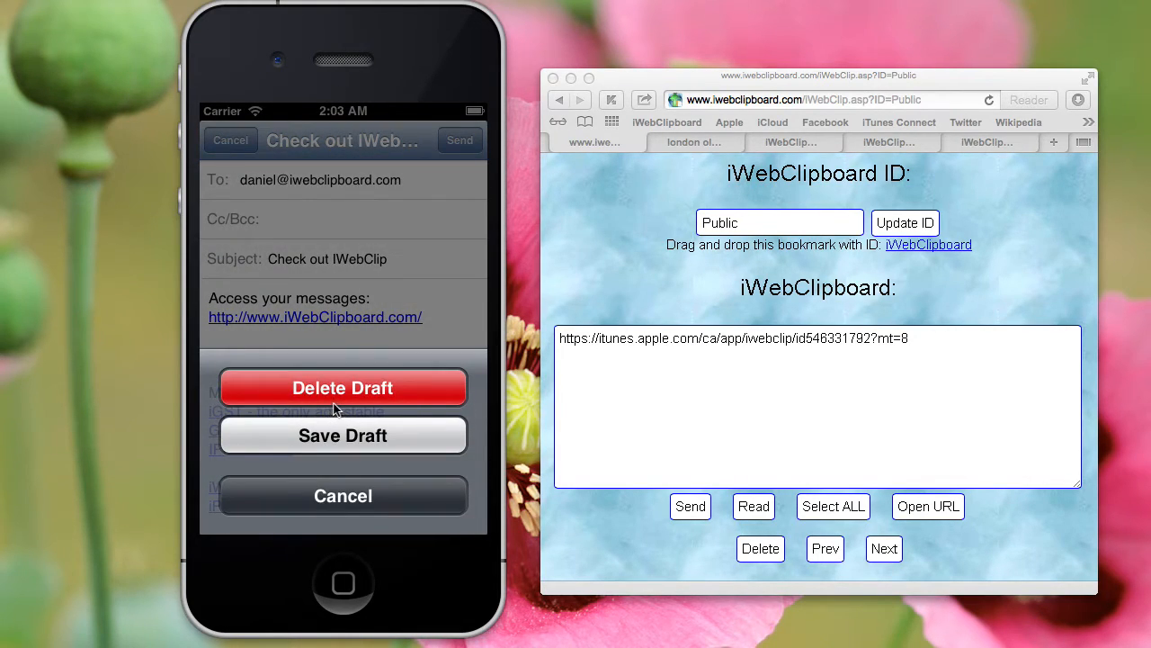
left_click(341, 388)
left_click_drag(740, 223, 687, 221)
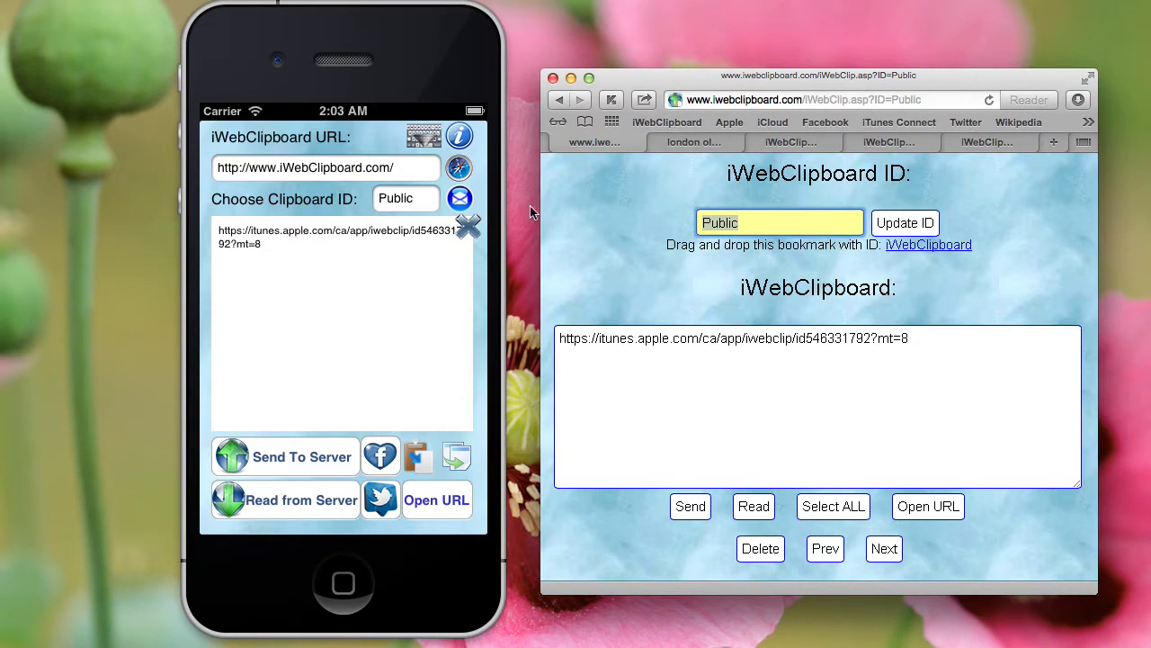
left_click(394, 205)
mouse_move(396, 199)
left_mouse_down()
mouse_move(387, 202)
mouse_move(415, 199)
left_mouse_up()
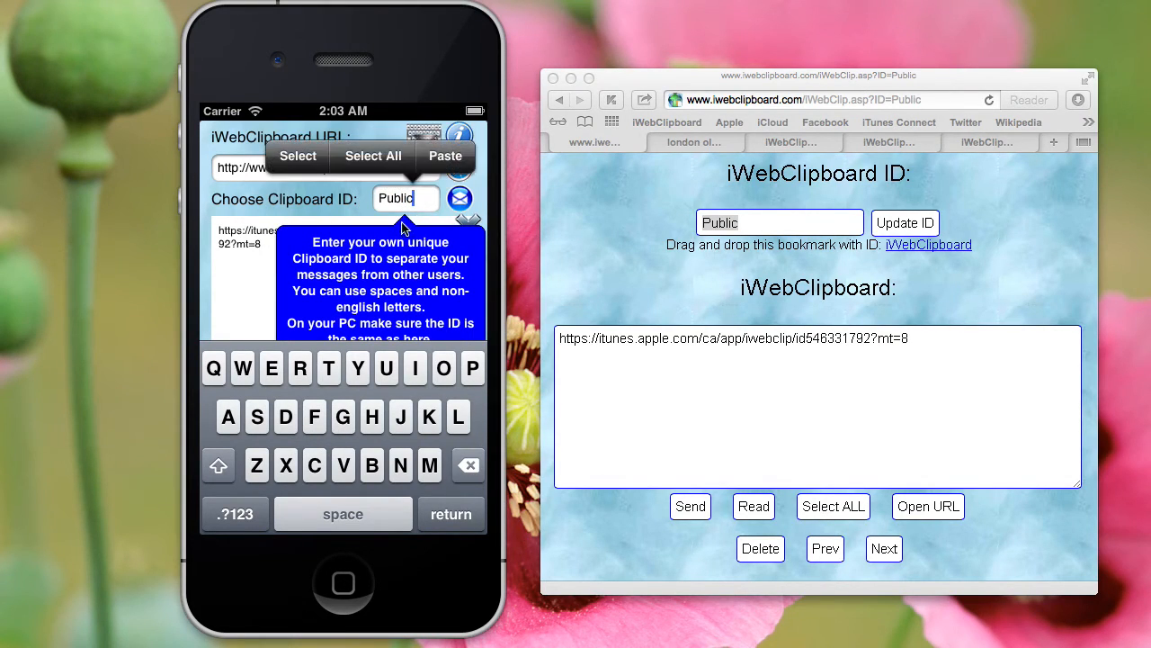
left_click(313, 266)
left_click(429, 143)
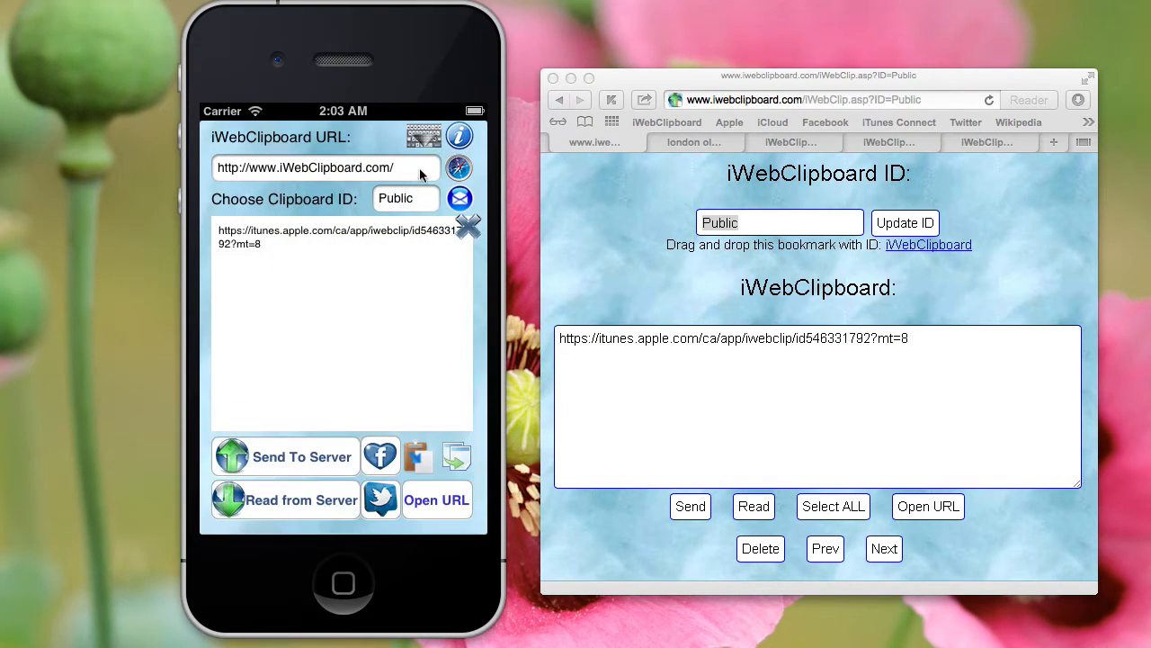
left_click(414, 201)
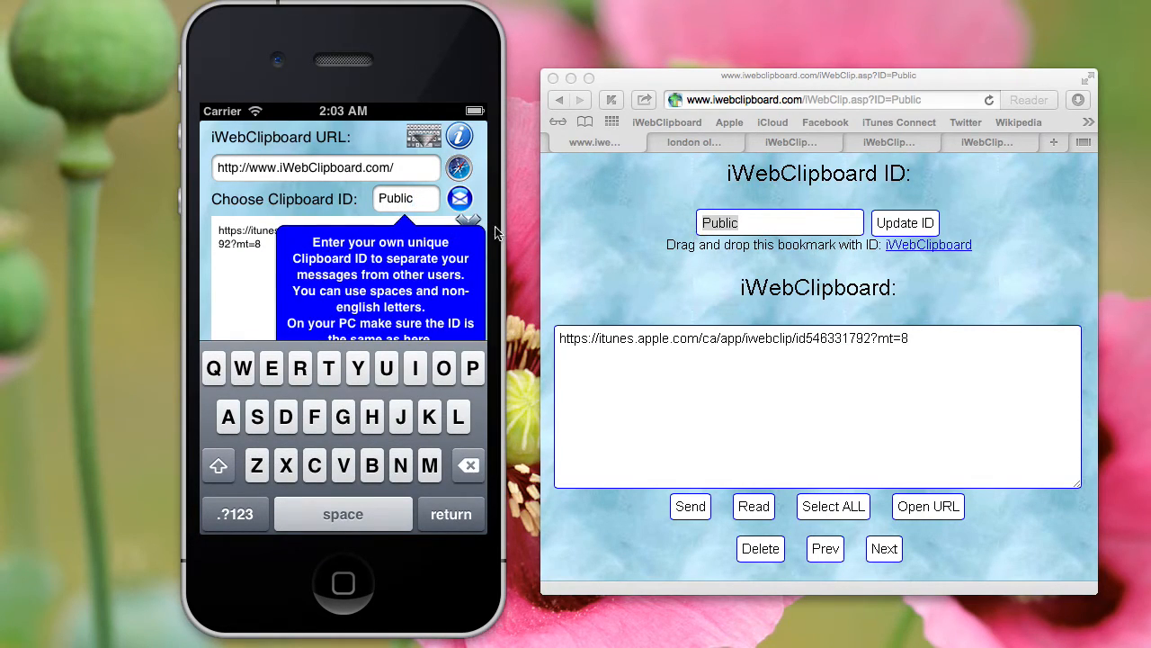
left_click(454, 236)
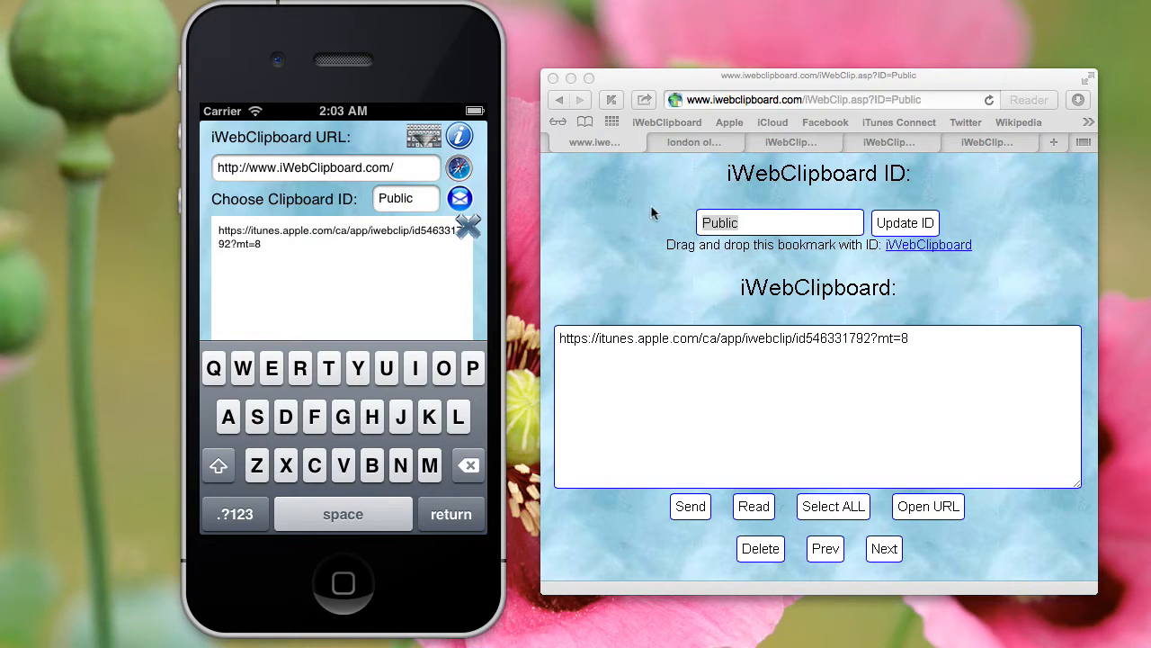
left_click(432, 135)
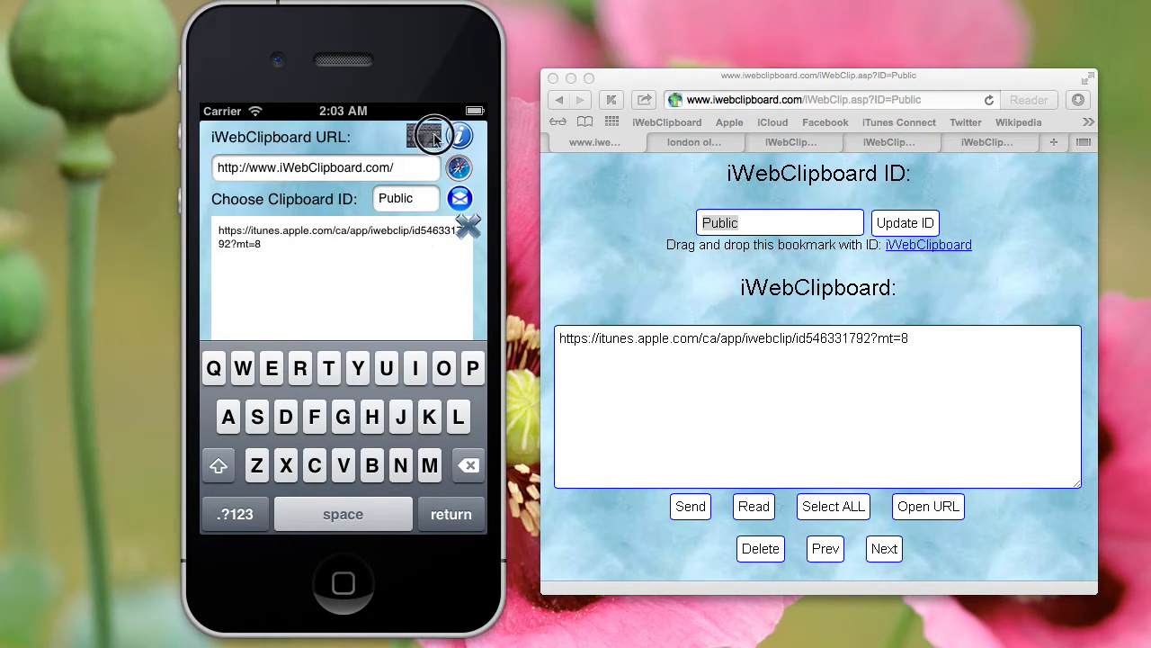
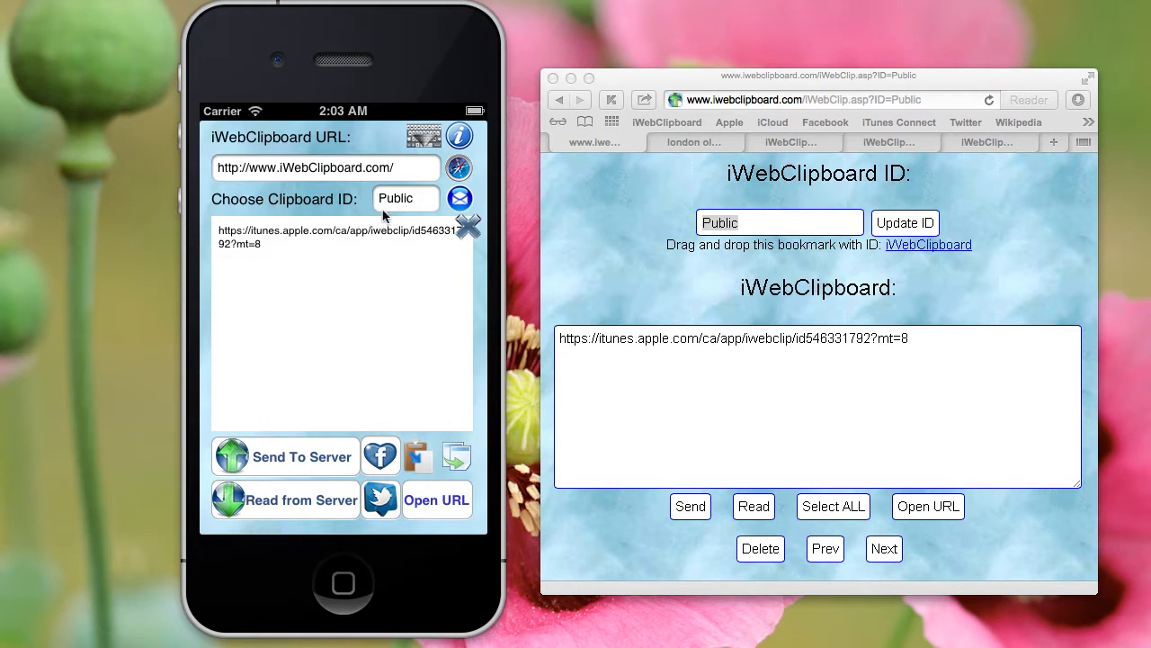
left_click(818, 100)
left_click(954, 100)
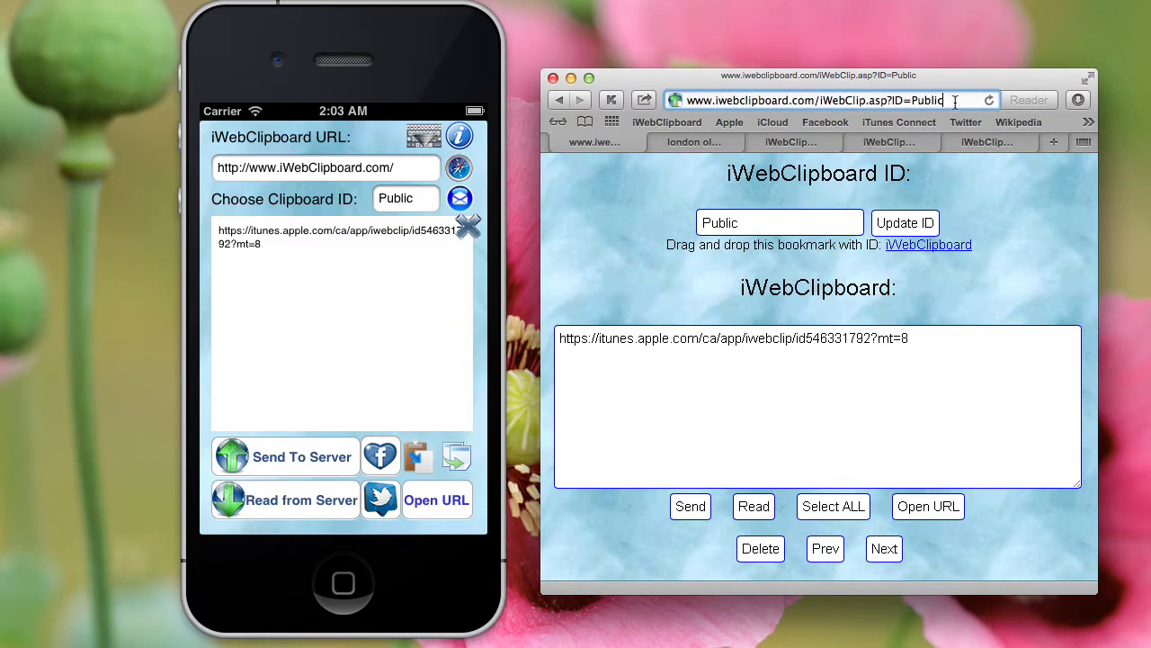
left_click_drag(956, 99, 924, 98)
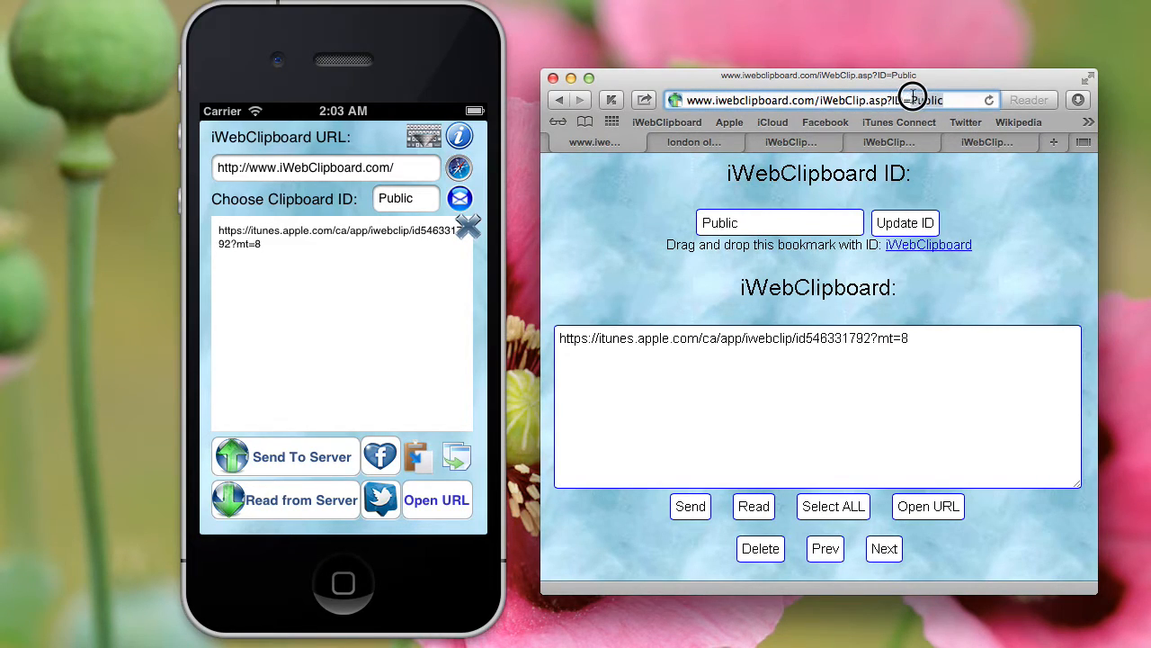
left_click(760, 223)
left_click(606, 265)
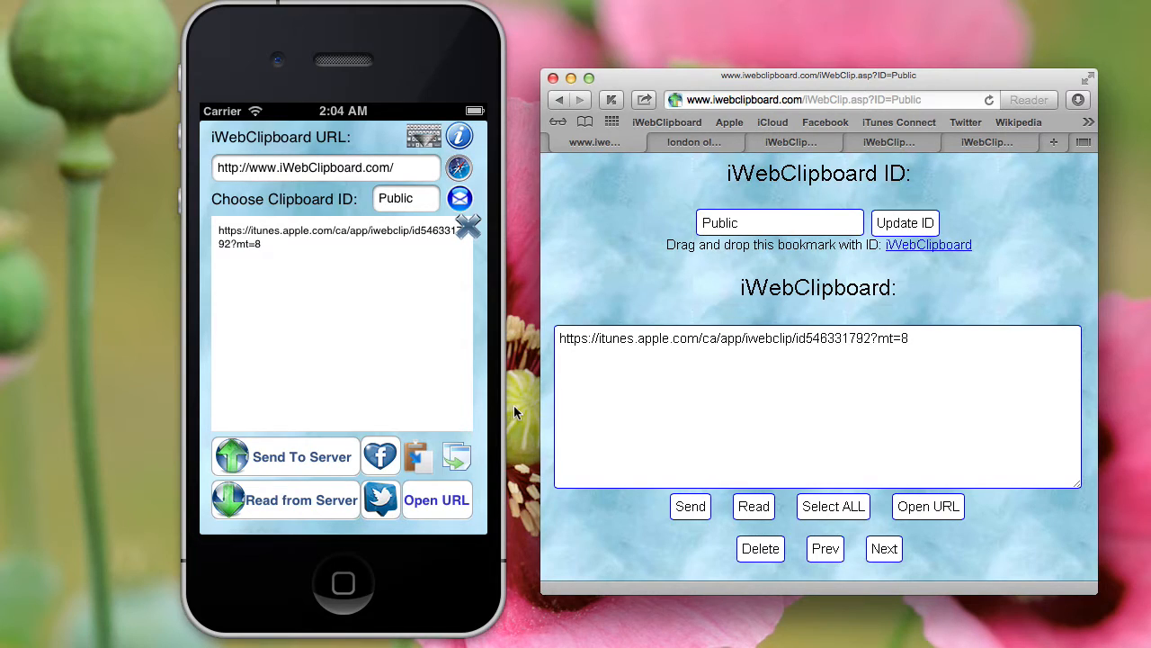
left_click(430, 199)
left_click(405, 203)
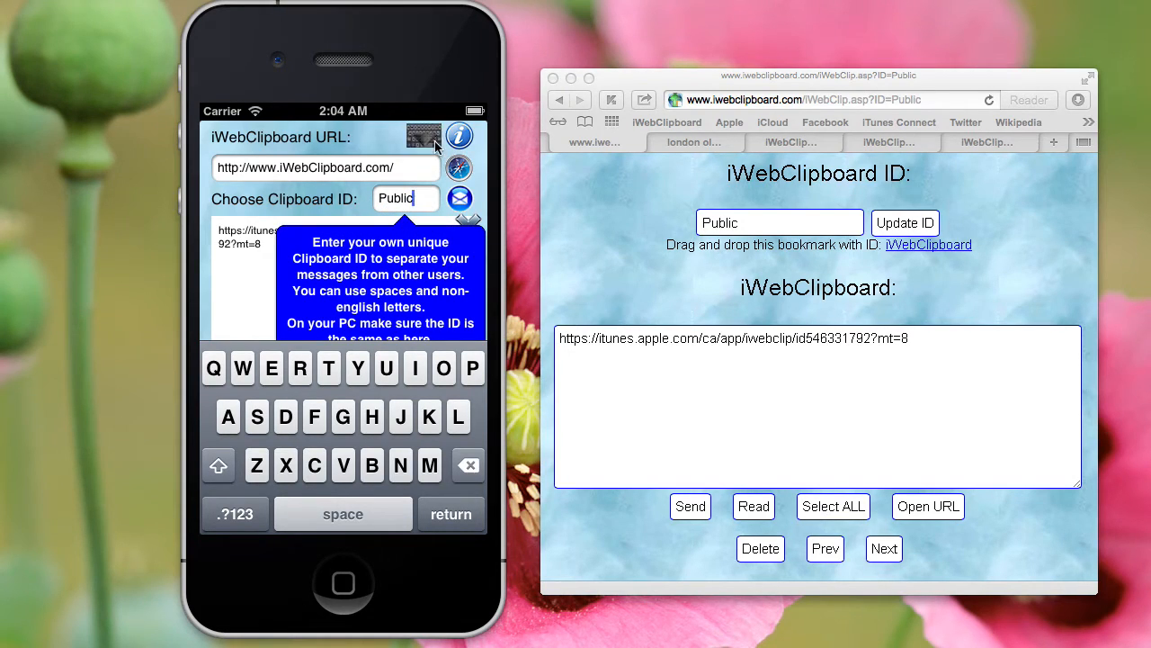
left_click(435, 141)
left_click(421, 199)
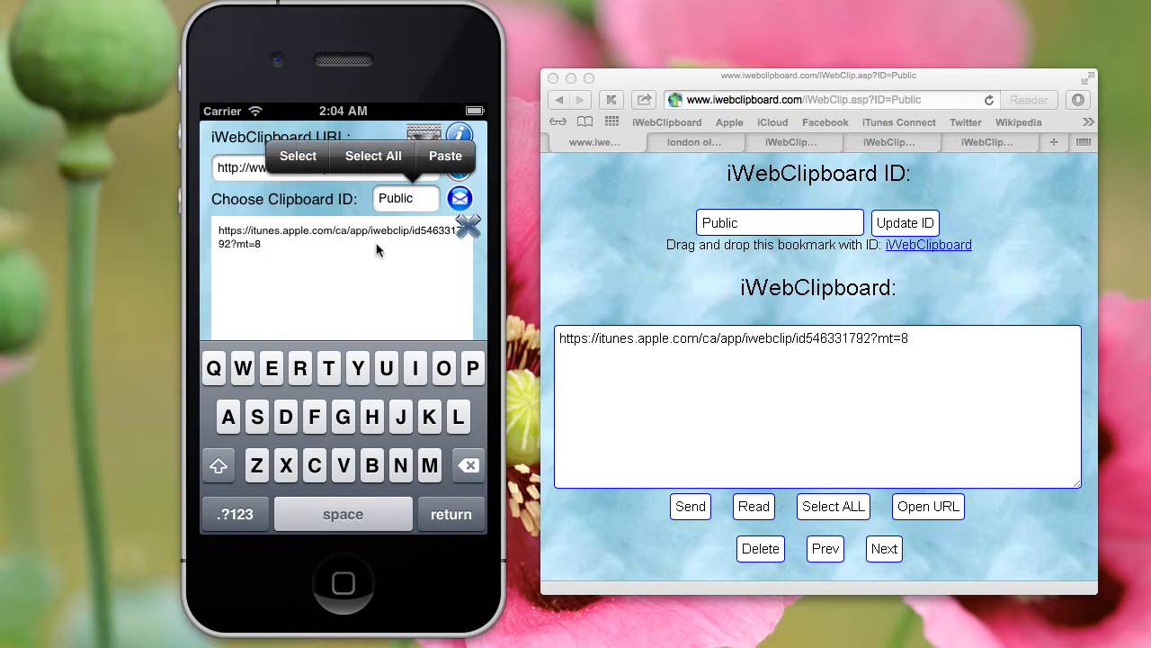
left_click(423, 137)
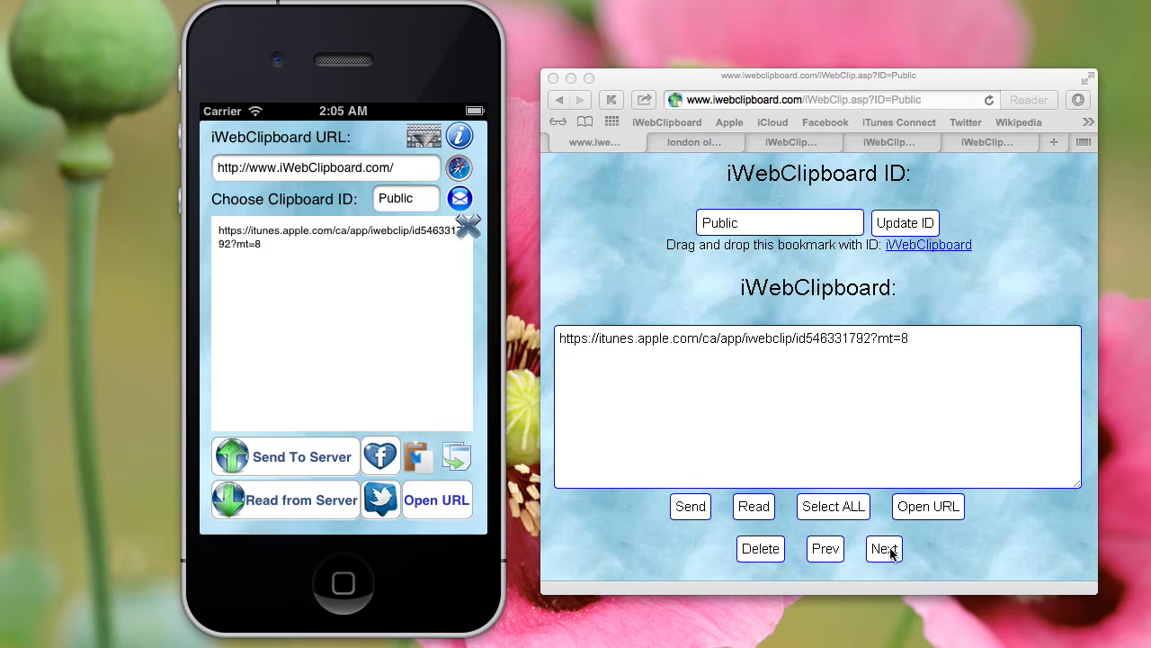
left_click(830, 550)
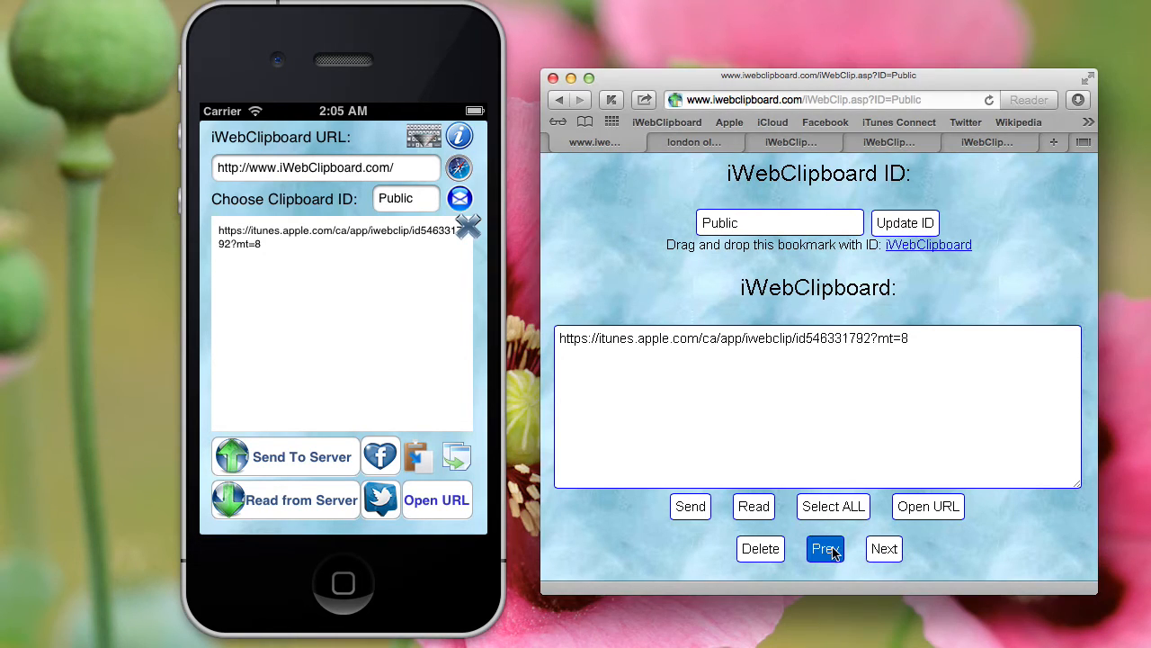
left_click(827, 549)
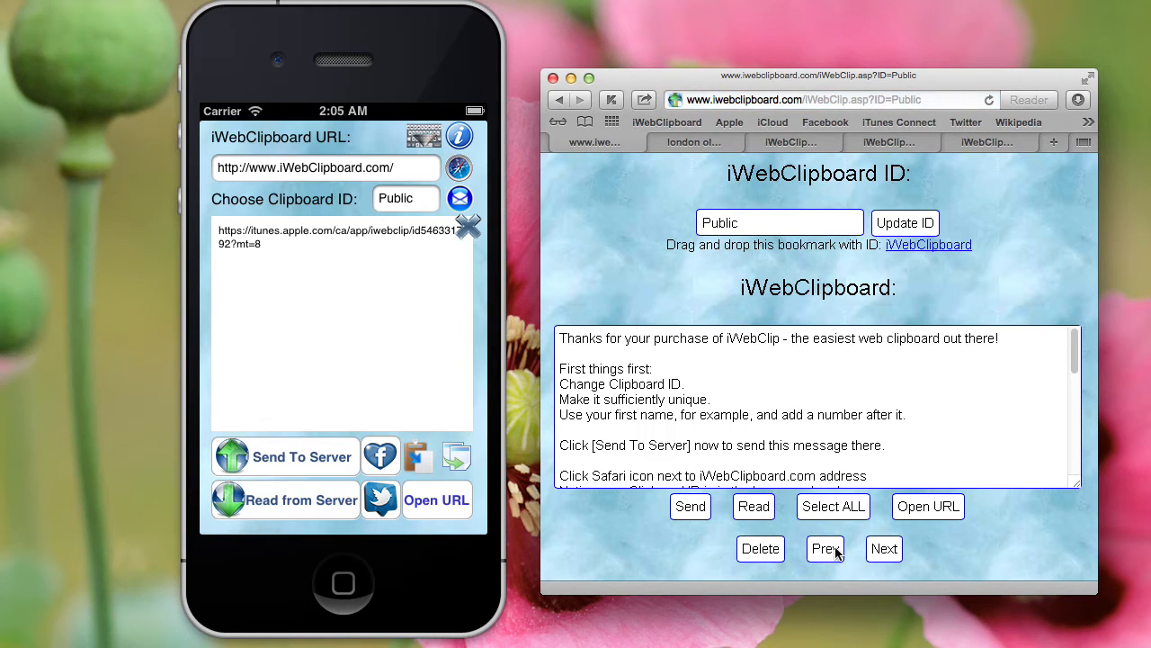
left_click(885, 550)
left_click(885, 550)
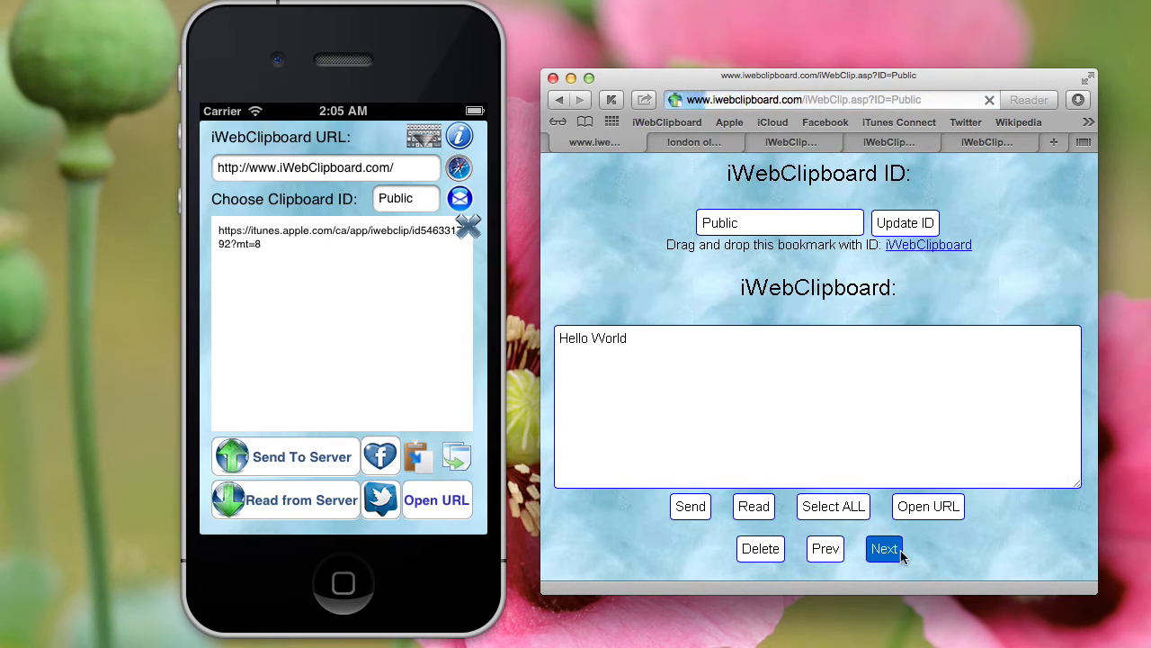
left_click(885, 549)
left_click(885, 549)
left_click(826, 549)
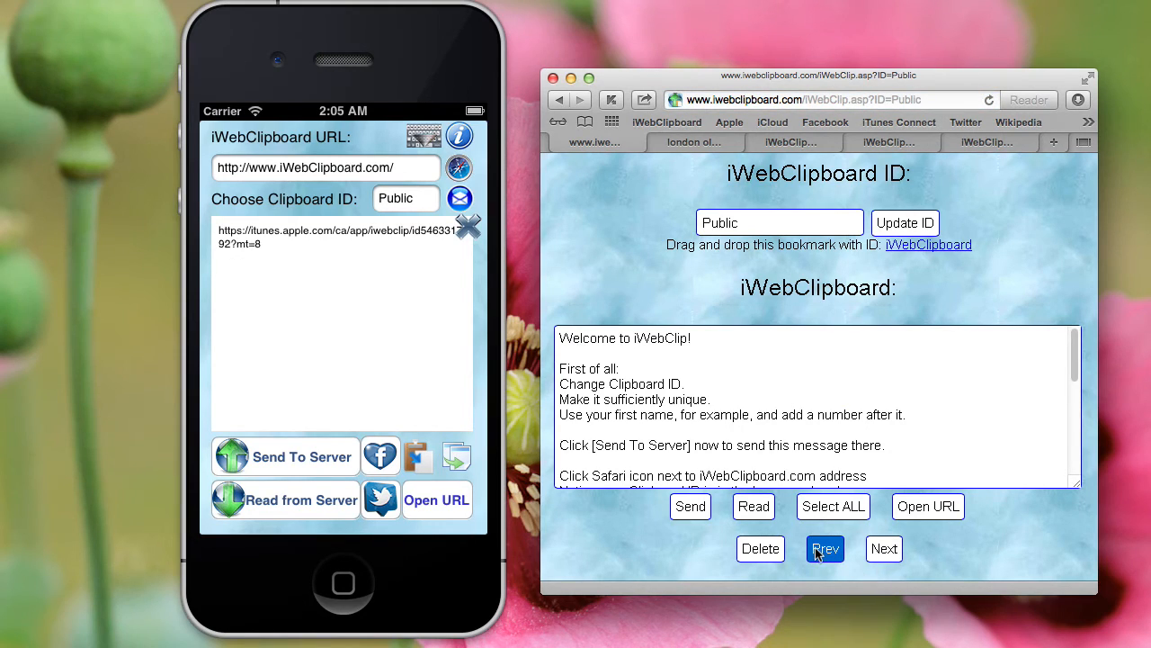
left_click(754, 508)
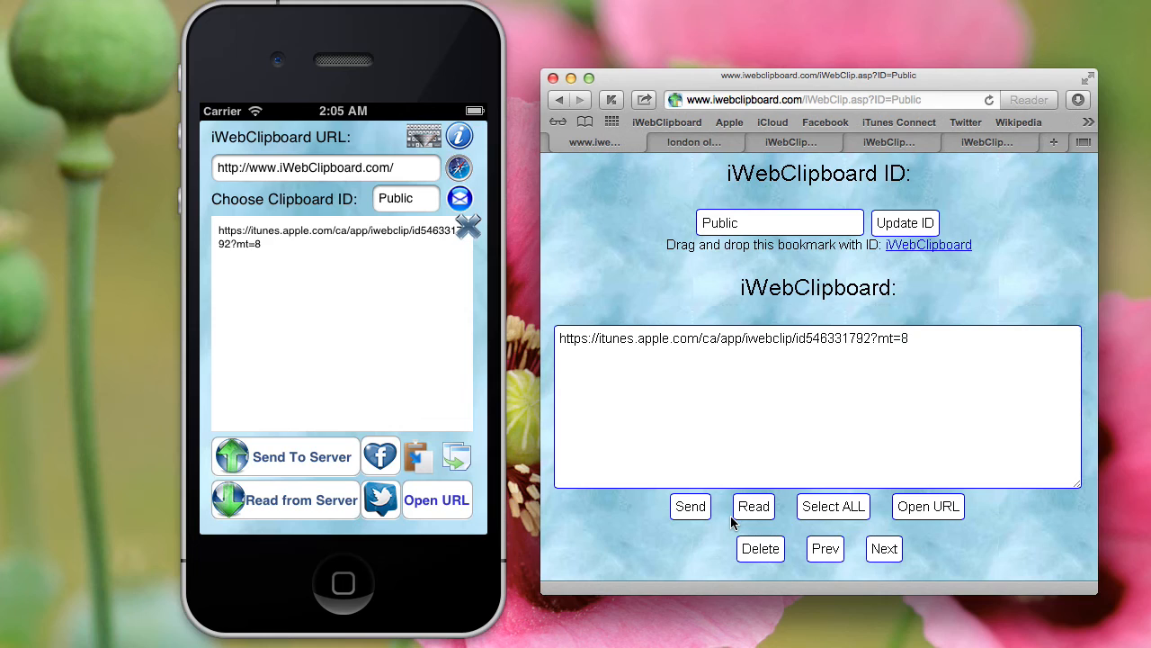
left_click(754, 507)
left_click(754, 507)
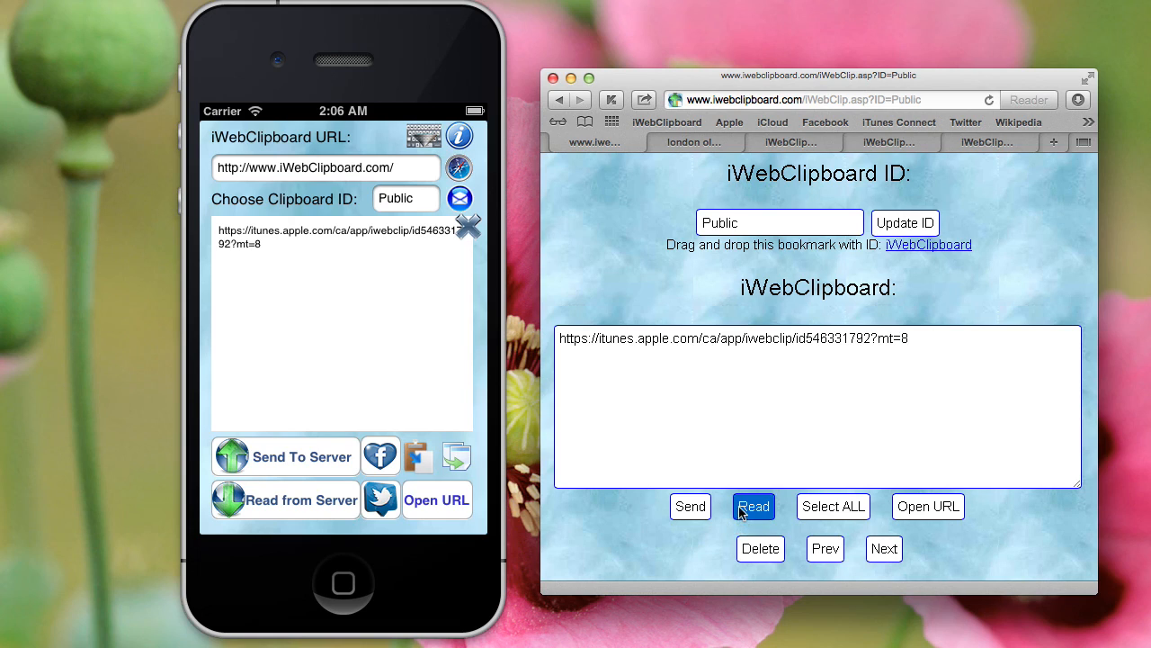